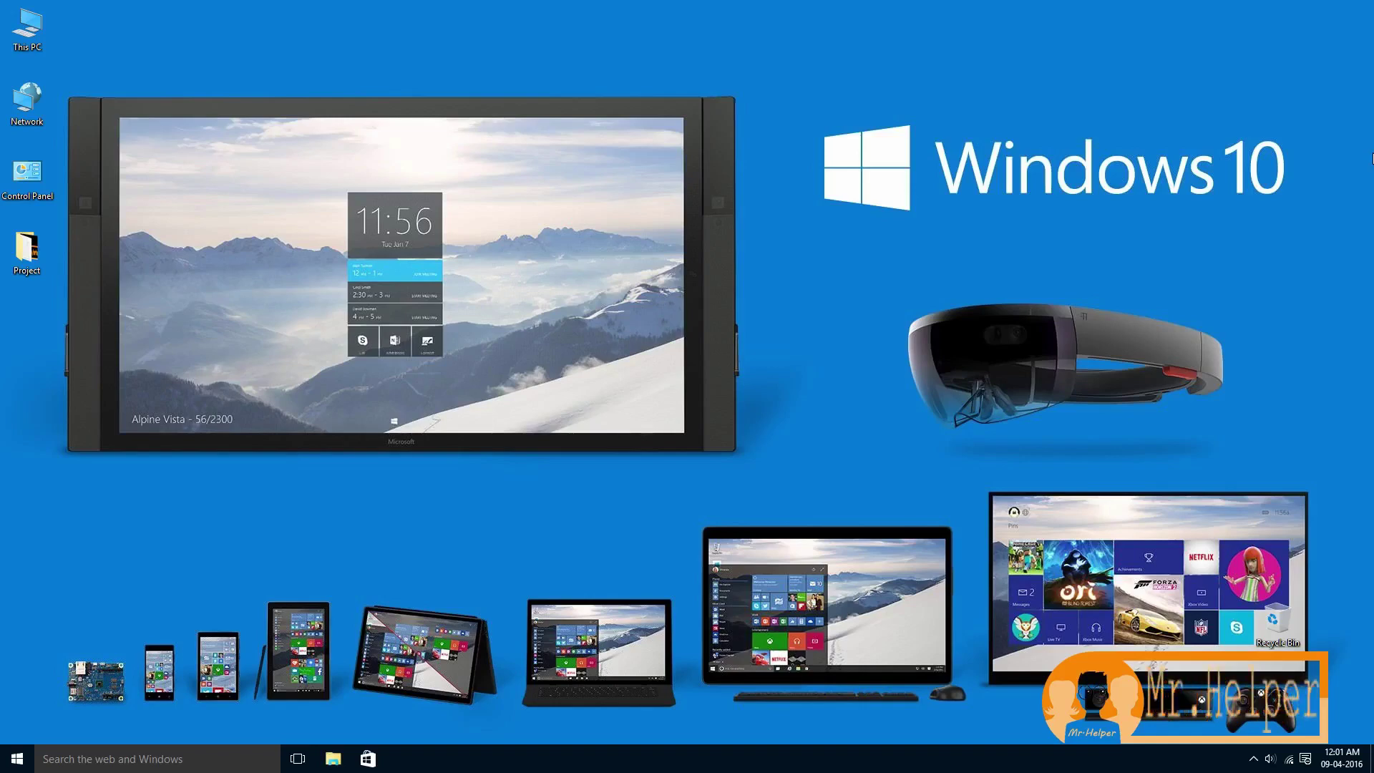
Step: Search Windows for 'xbox' and launch the Xbox app from the best-match result
{"action": "left_click", "coordinate": [205, 765]}
{"action": "type", "text": "xbox"}
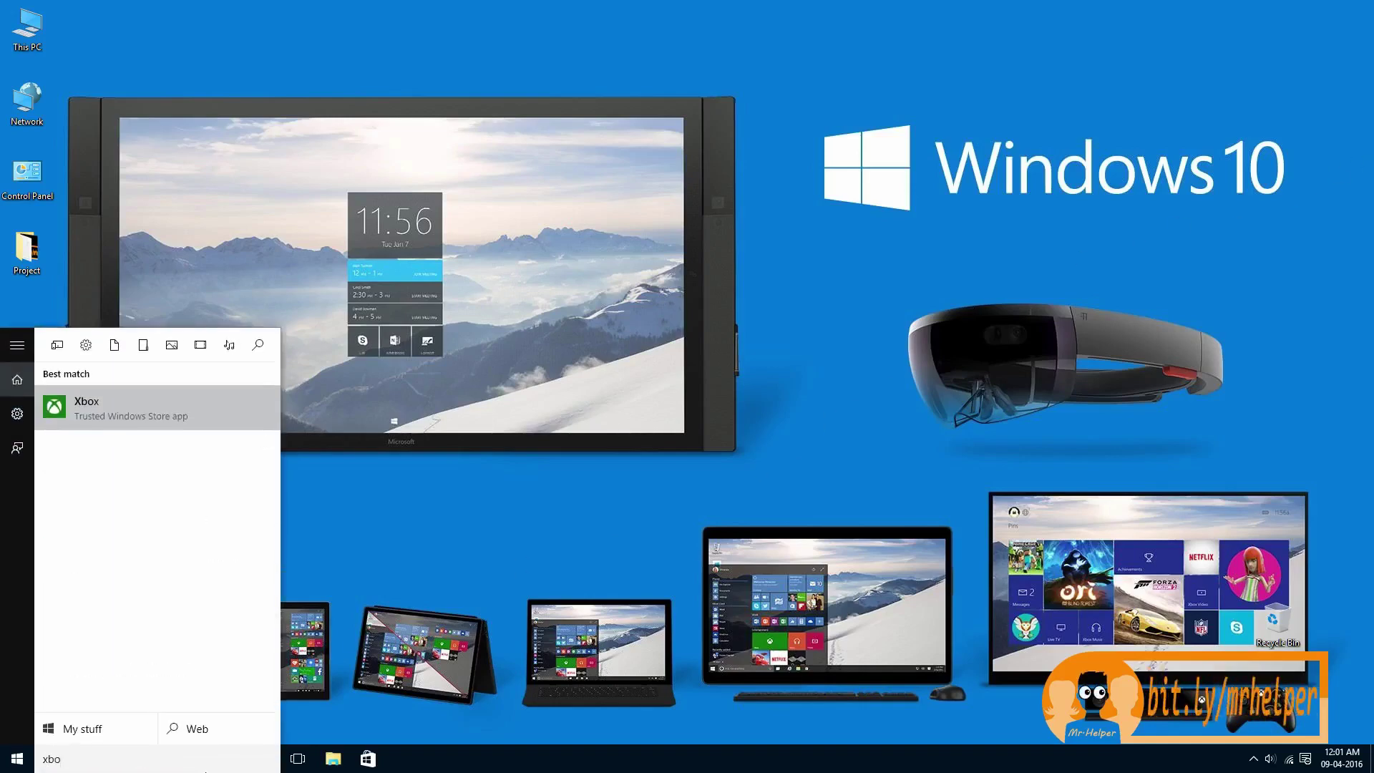
{"action": "left_click", "coordinate": [134, 408]}
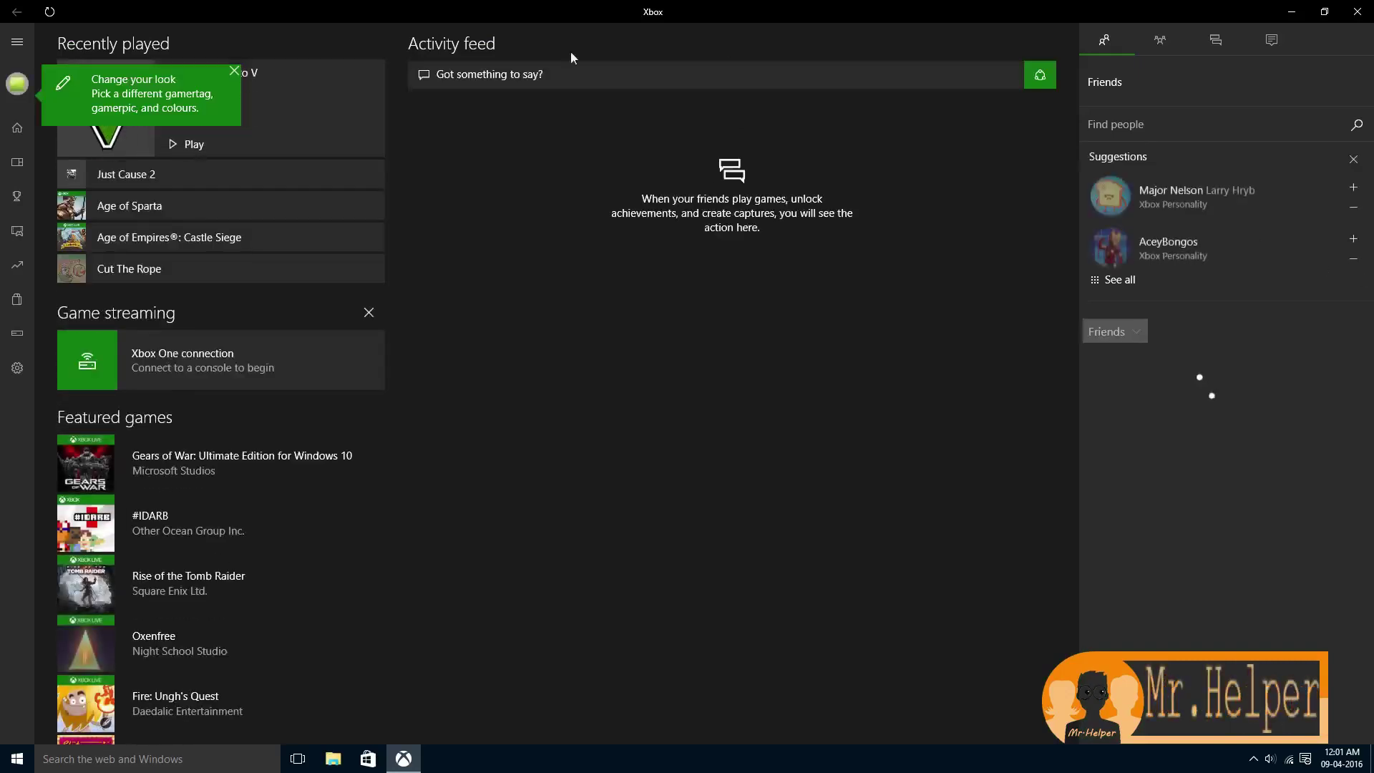
Step: Open your gamertag's profile page from the navigation menu and choose Customise
{"action": "left_click", "coordinate": [15, 48]}
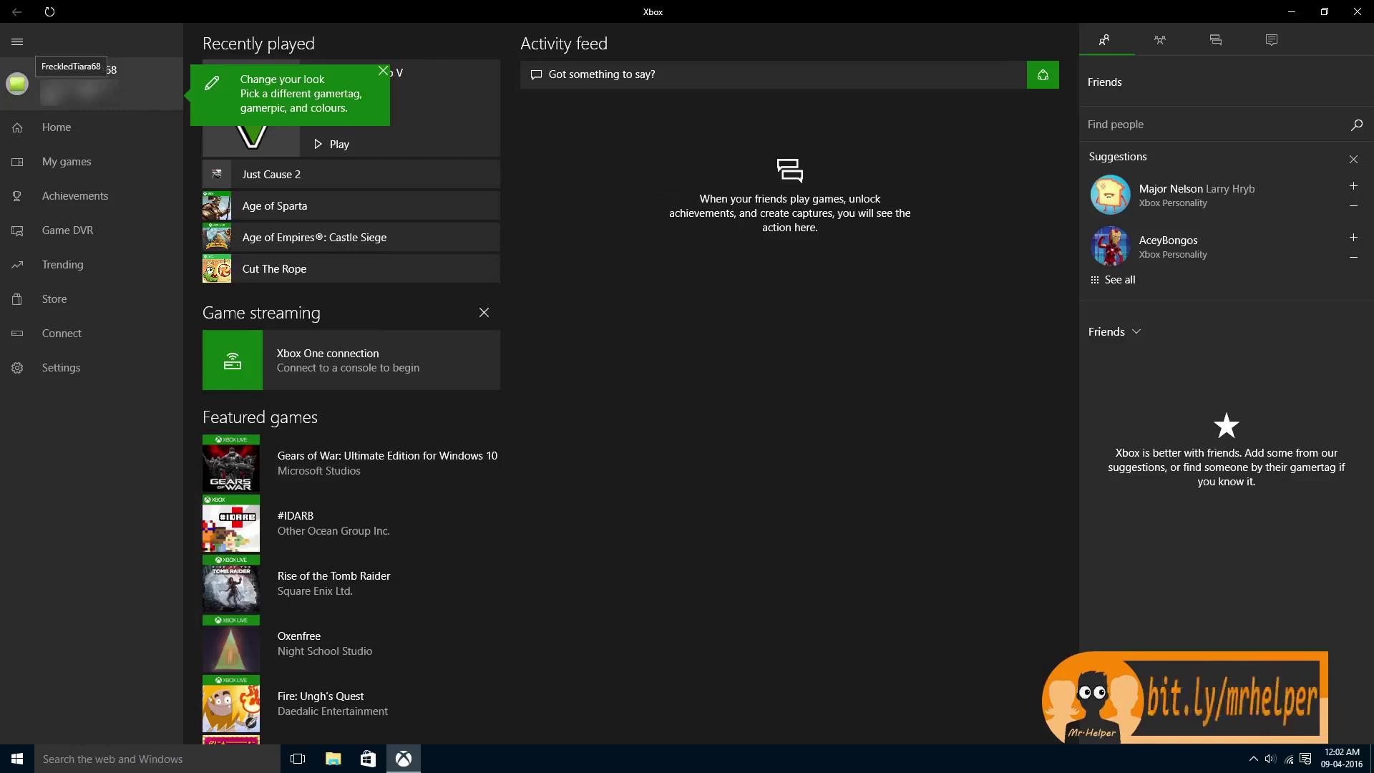
{"action": "left_click", "coordinate": [72, 81]}
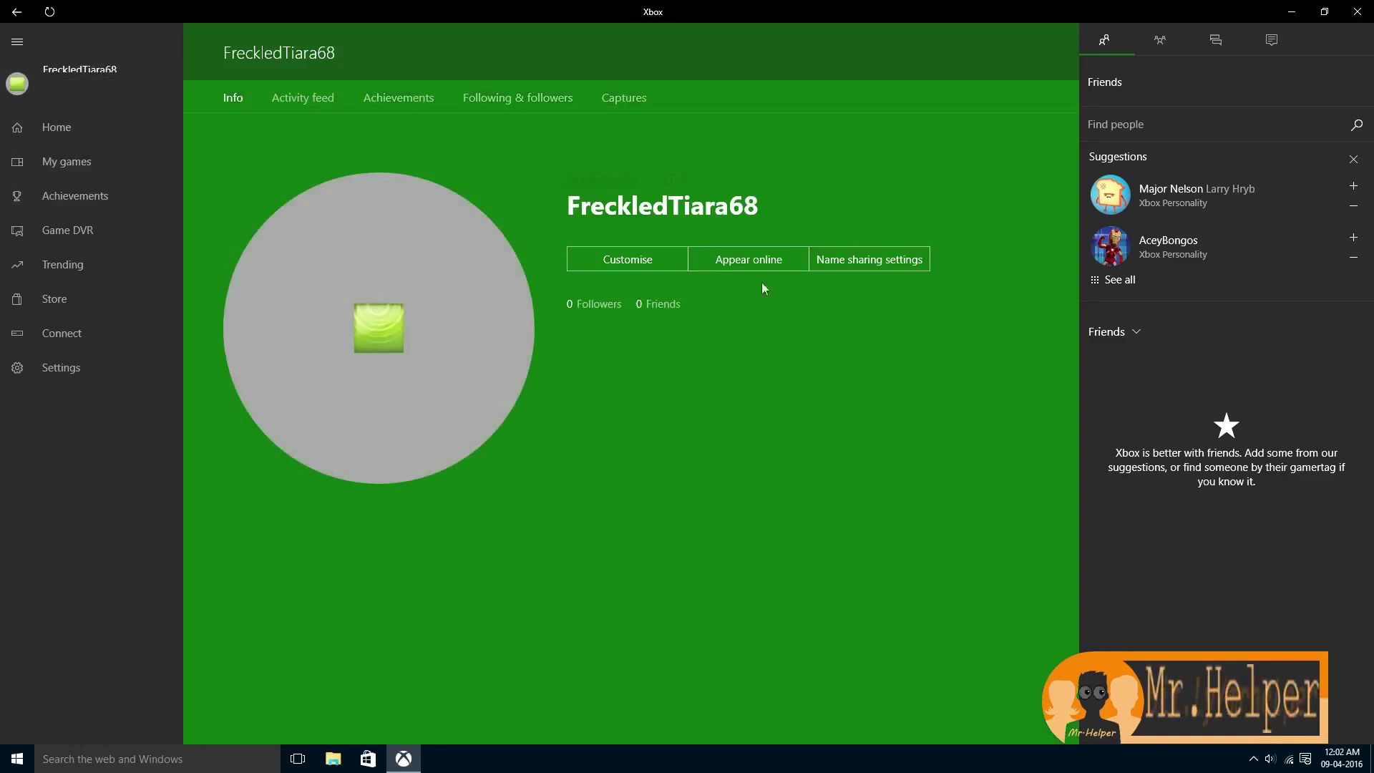
{"action": "left_click", "coordinate": [636, 263]}
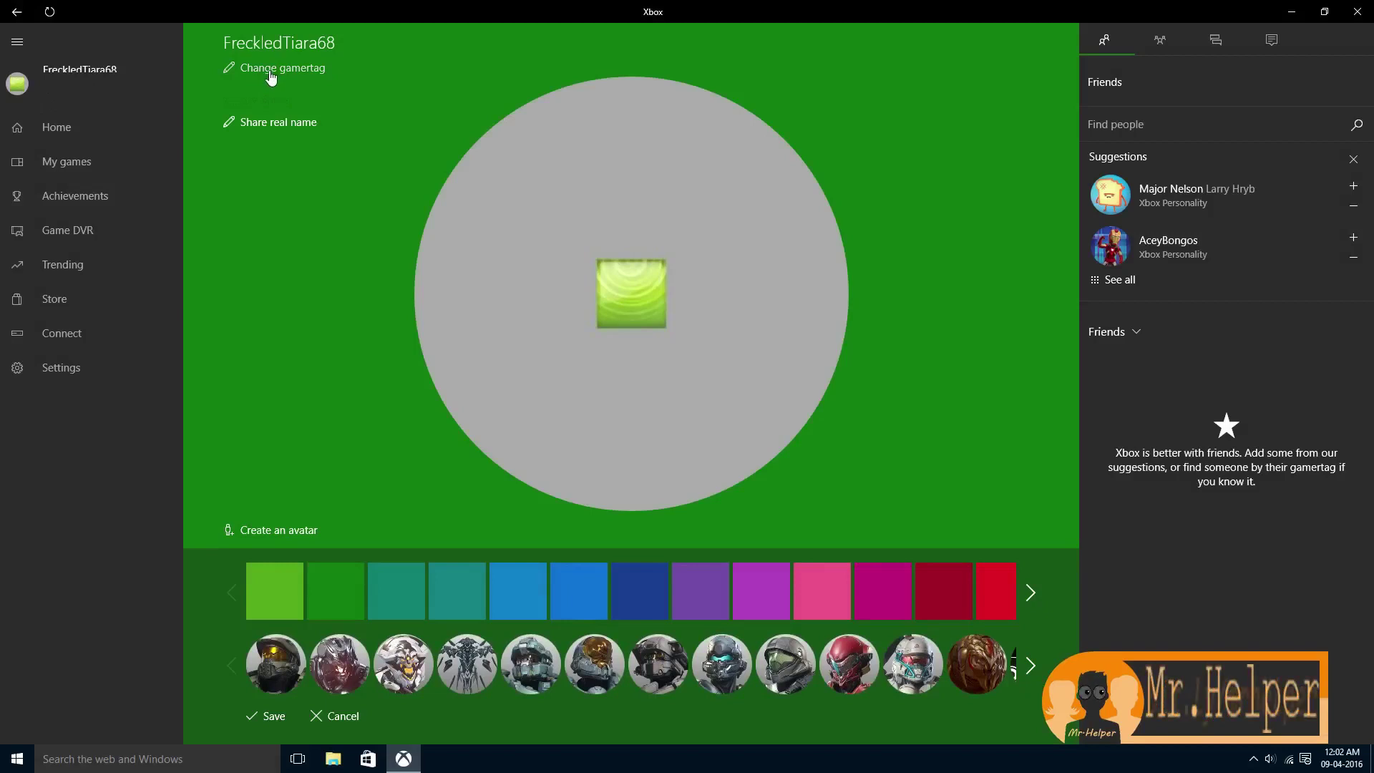
Step: Try 'ign' as the new gamertag in Change gamertag and check its availability
{"action": "left_click", "coordinate": [271, 75]}
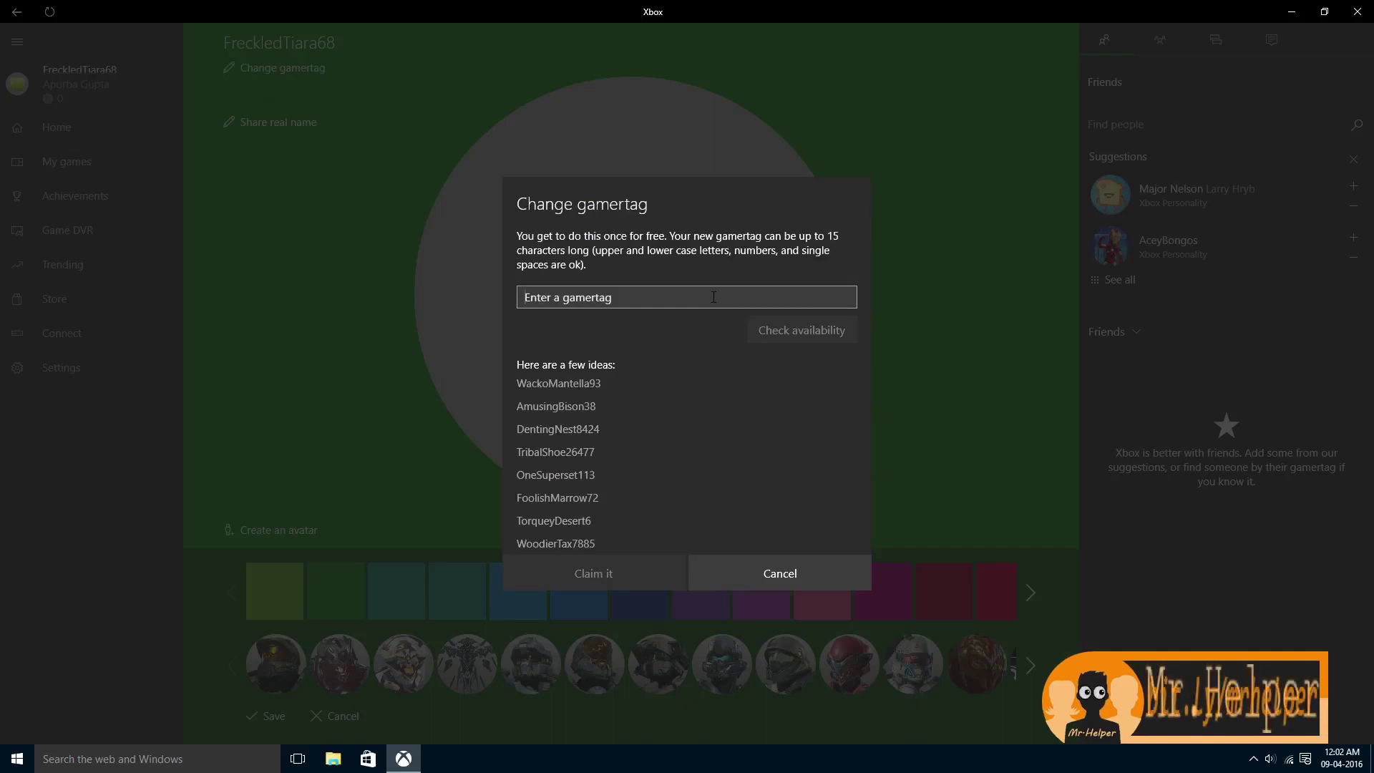
{"action": "type", "text": "ign"}
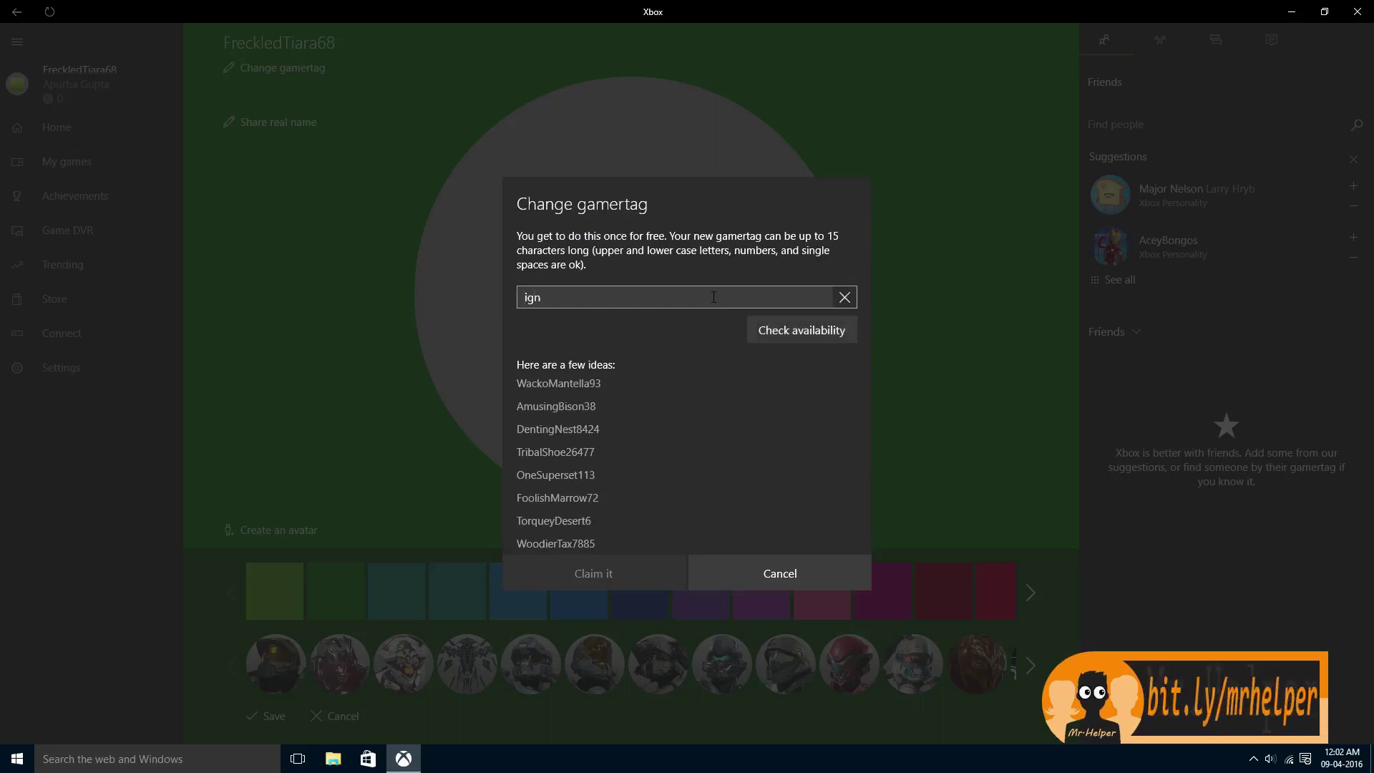
{"action": "left_click", "coordinate": [813, 339]}
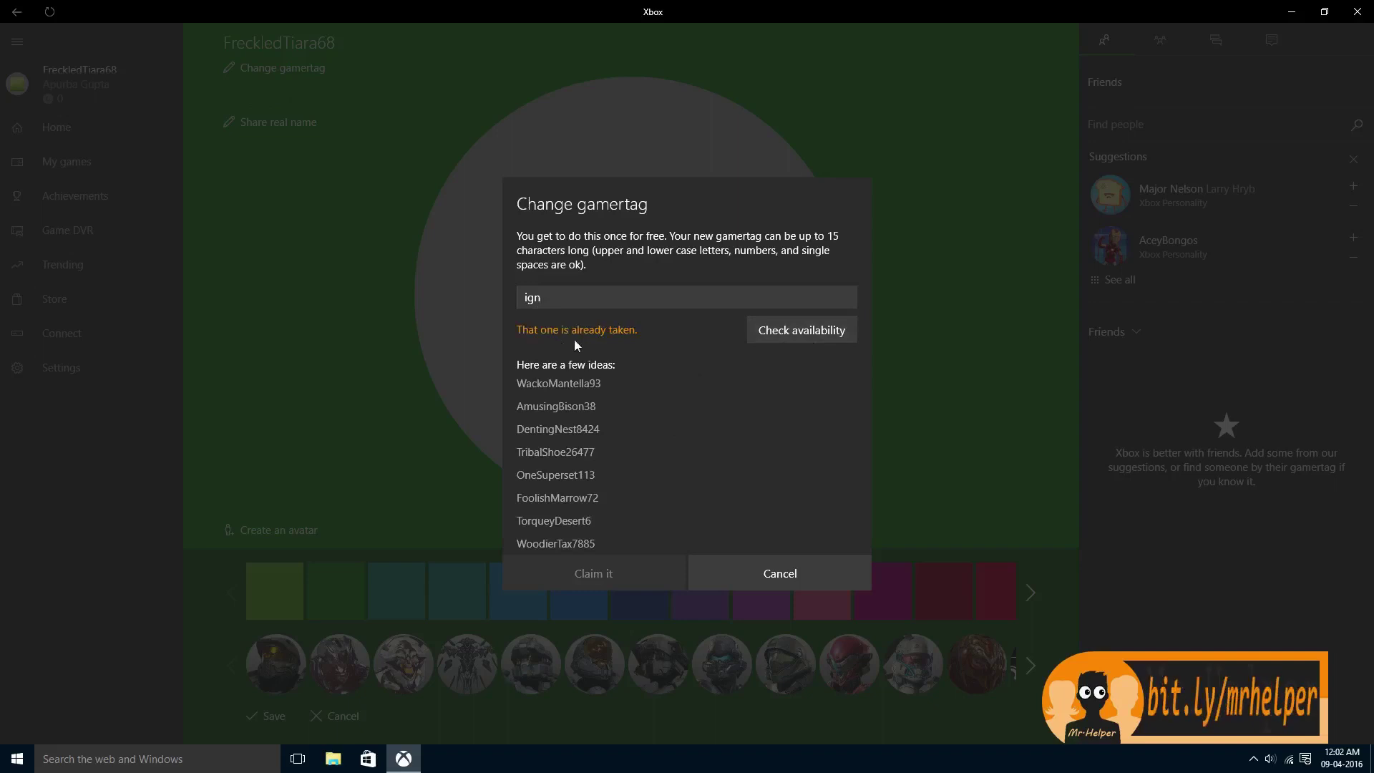
Step: Replace the taken 'ign' with a pasted gamertag, confirm it's available, and claim it
{"action": "left_click", "coordinate": [581, 302]}
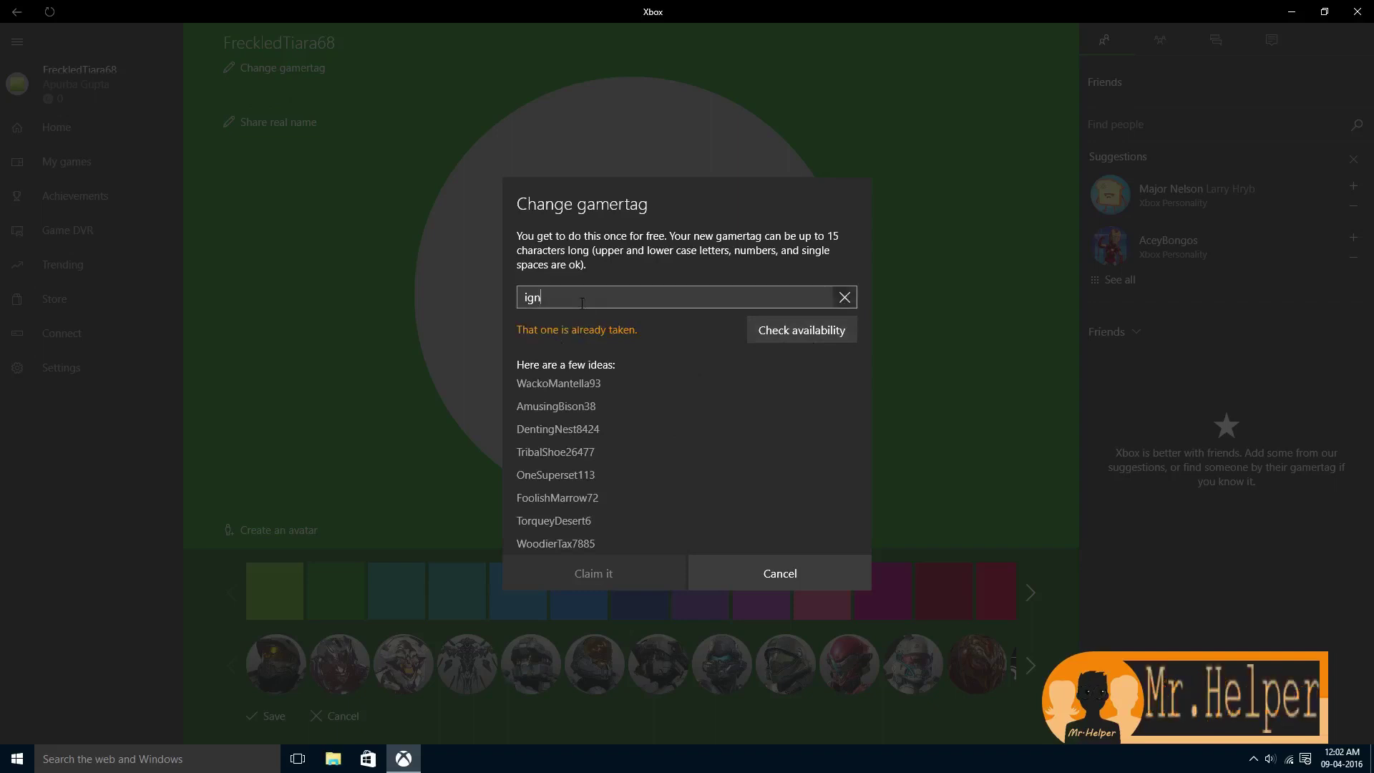
{"action": "key", "text": "BackSpace"}
{"action": "key", "text": "BackSpace"}
{"action": "key", "text": "BackSpace"}
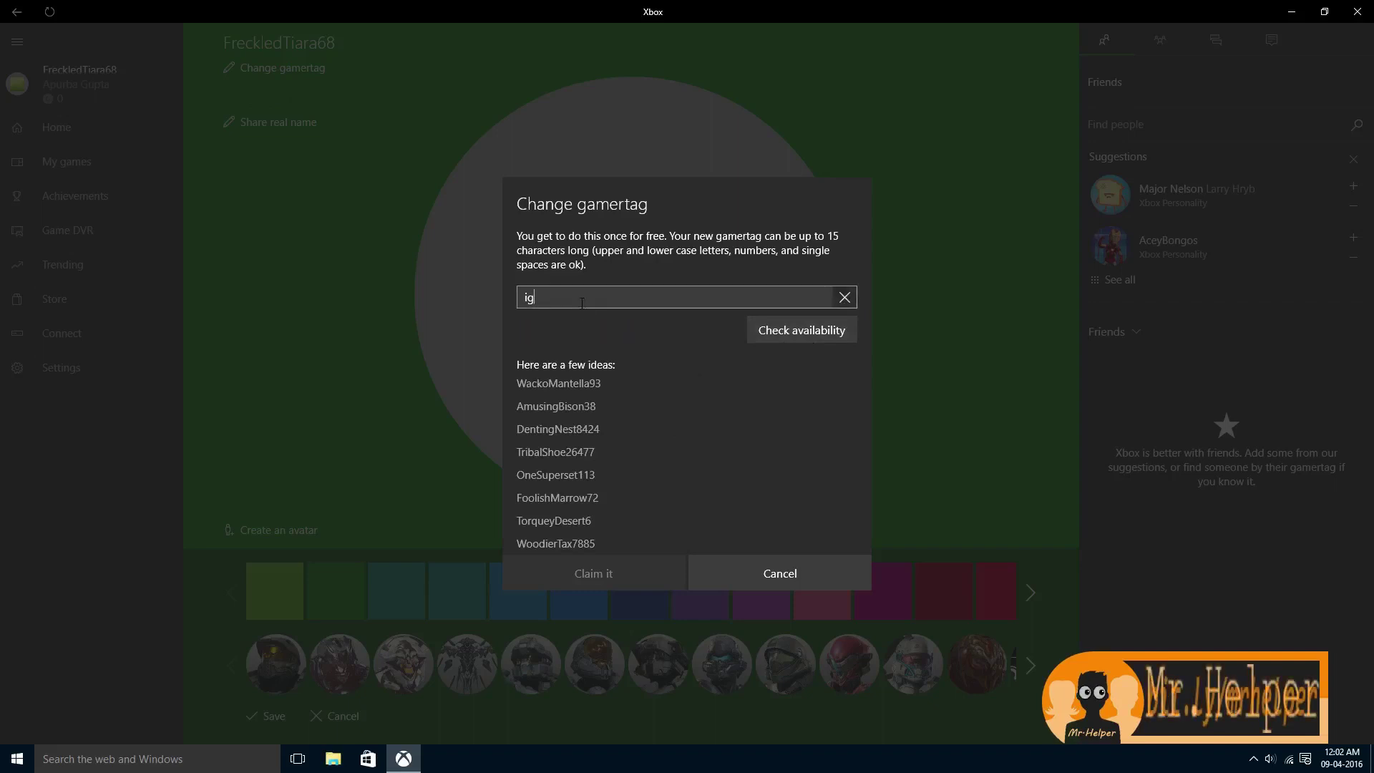
{"action": "key", "text": "ctrl+v"}
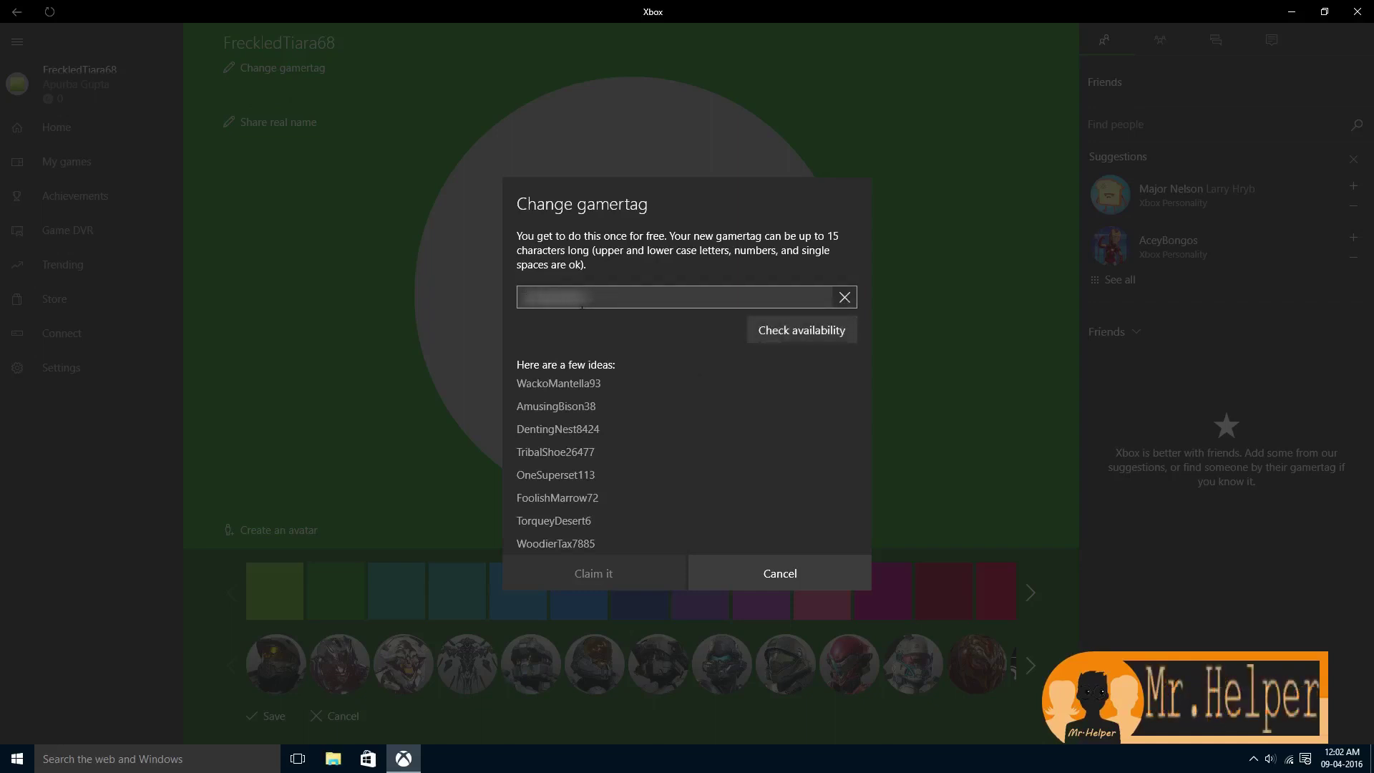
{"action": "left_click", "coordinate": [785, 329]}
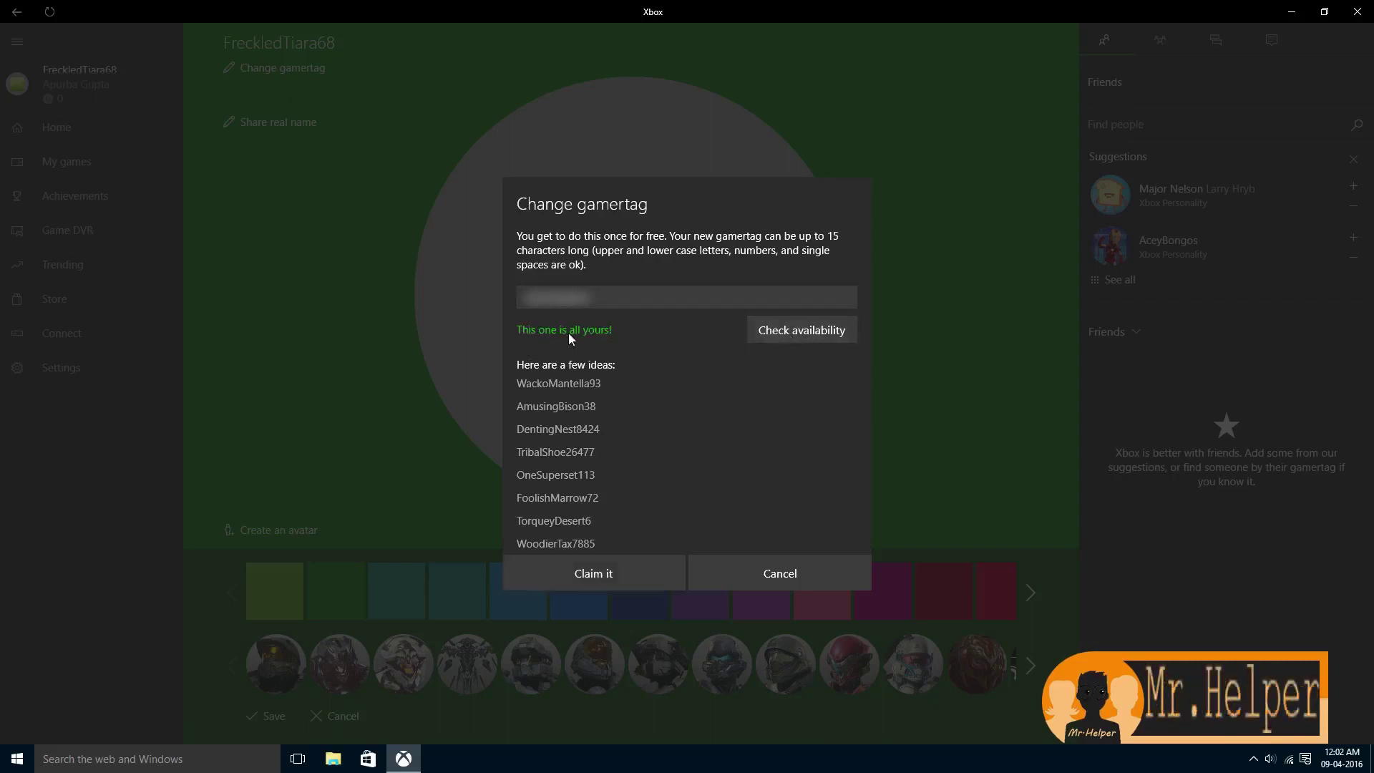
{"action": "left_click", "coordinate": [607, 578]}
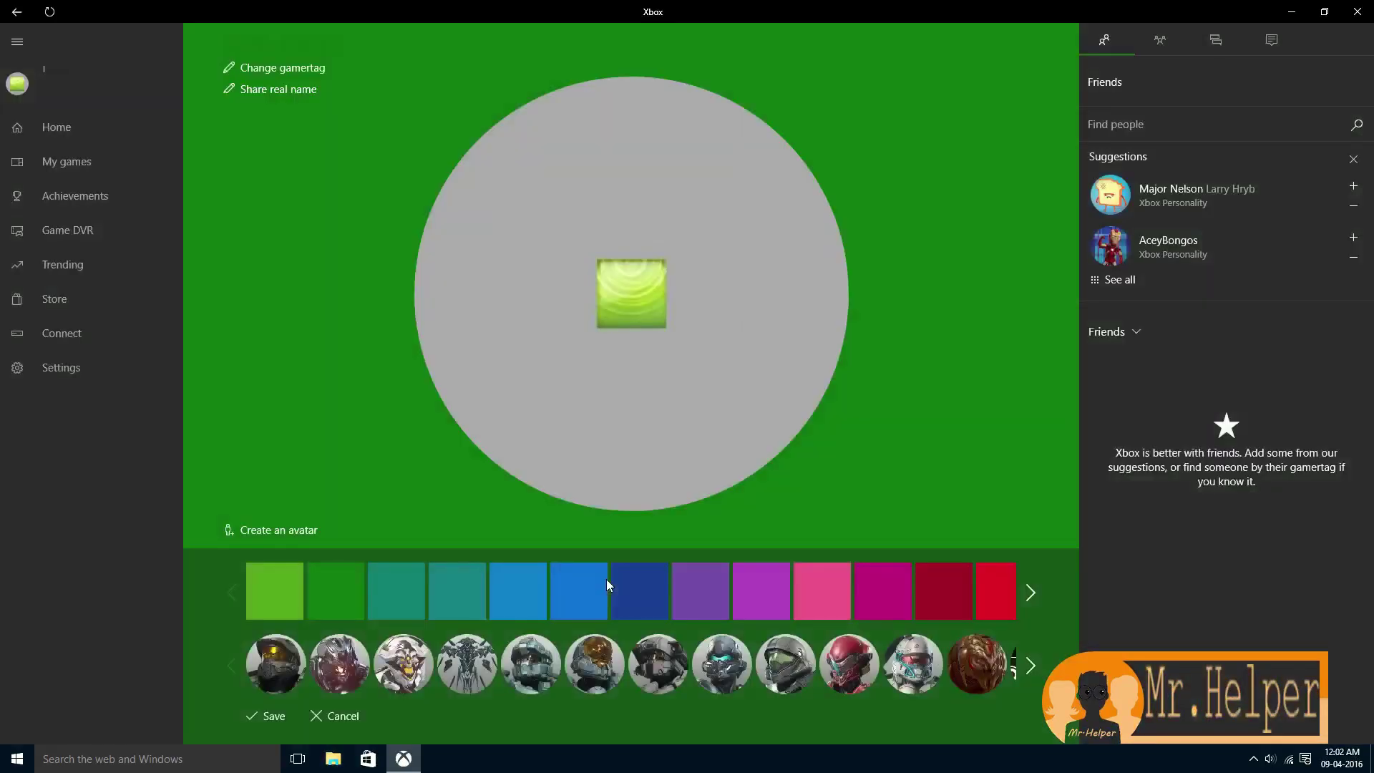